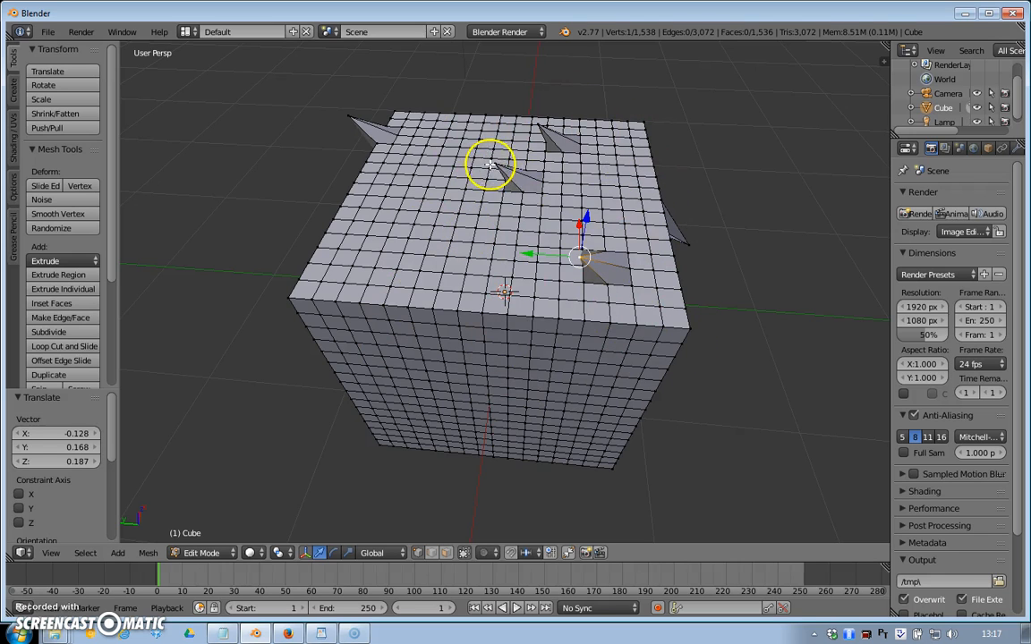
Start a new file with the default startup scene, replacing the spiked cube model
scroll(531, 170, "up", 2)
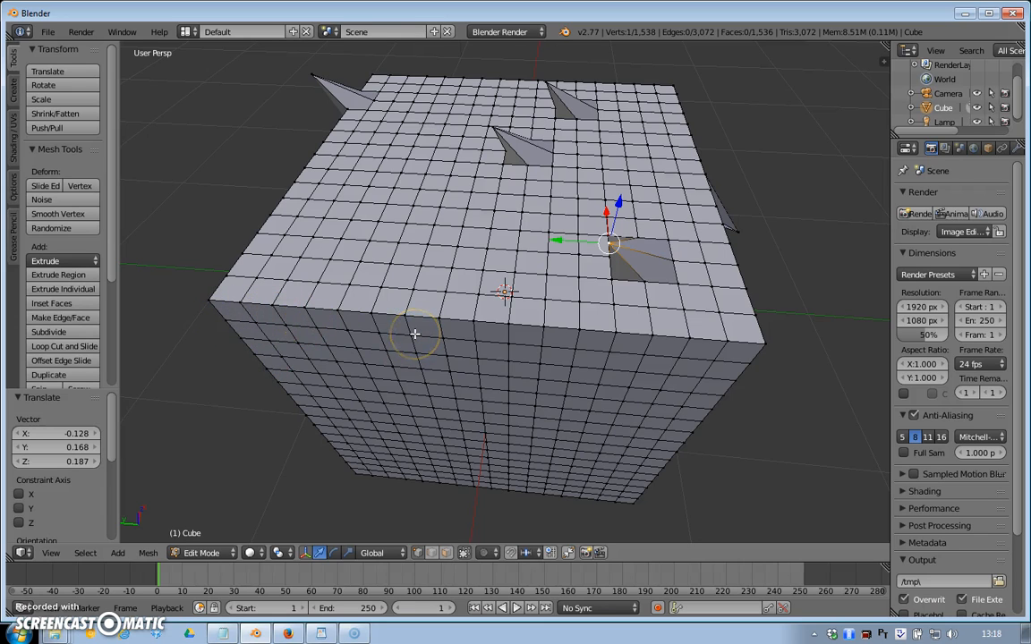
left_click(46, 36)
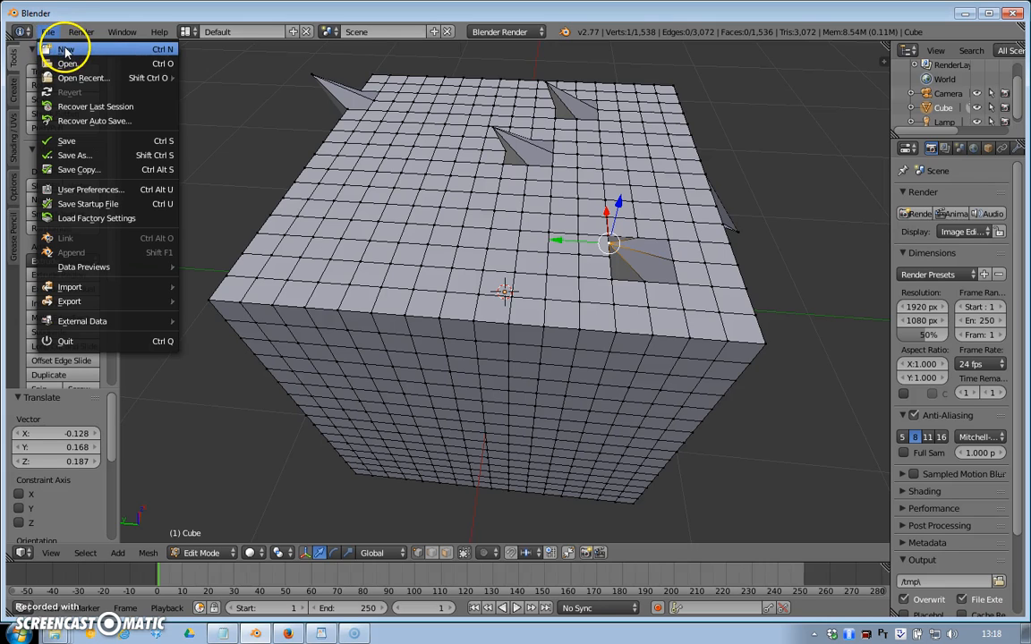
left_click(63, 50)
left_click(76, 56)
scroll(435, 245, "up", 7)
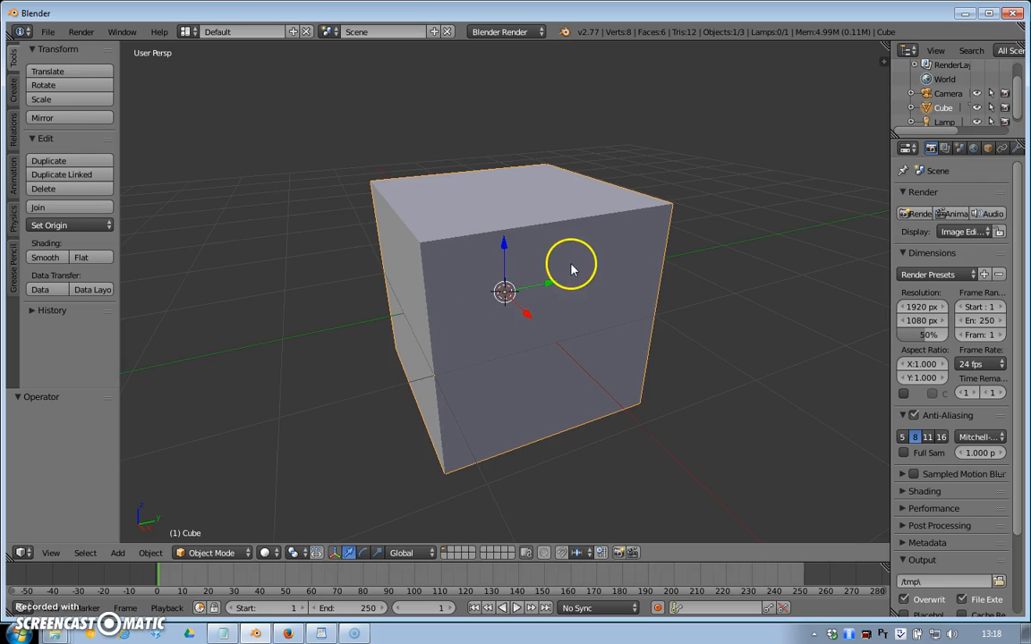
Switch the default cube to Edit Mode and deselect all of its geometry
left_click(247, 554)
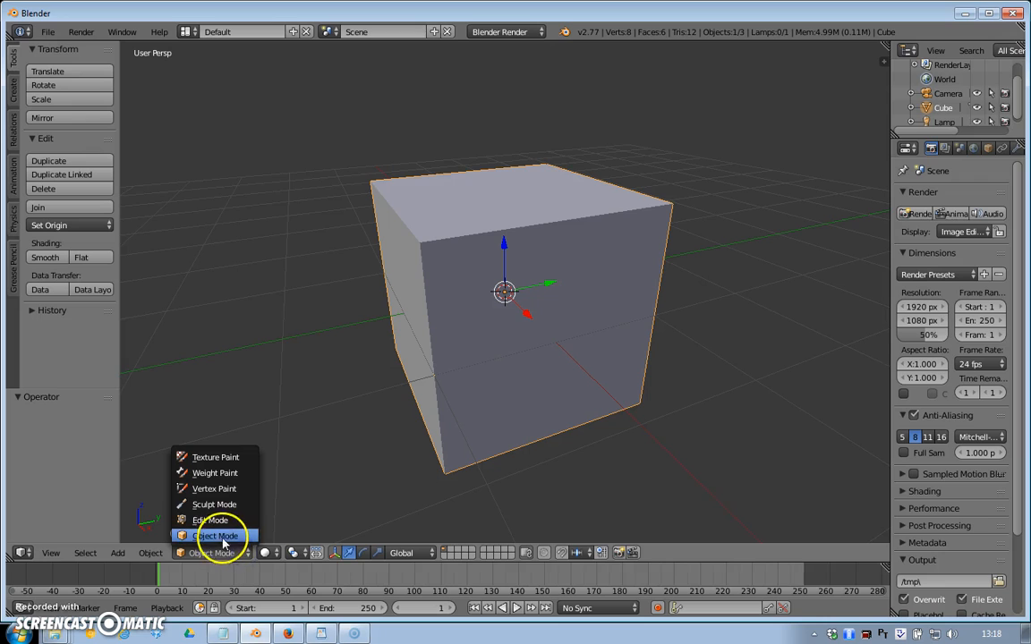
left_click(214, 520)
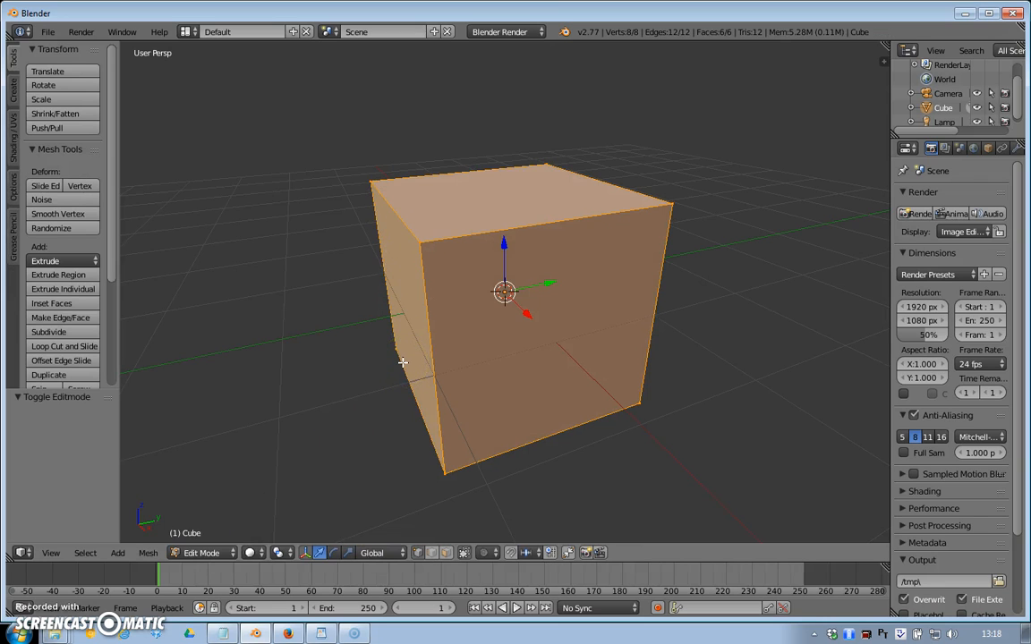
key("a")
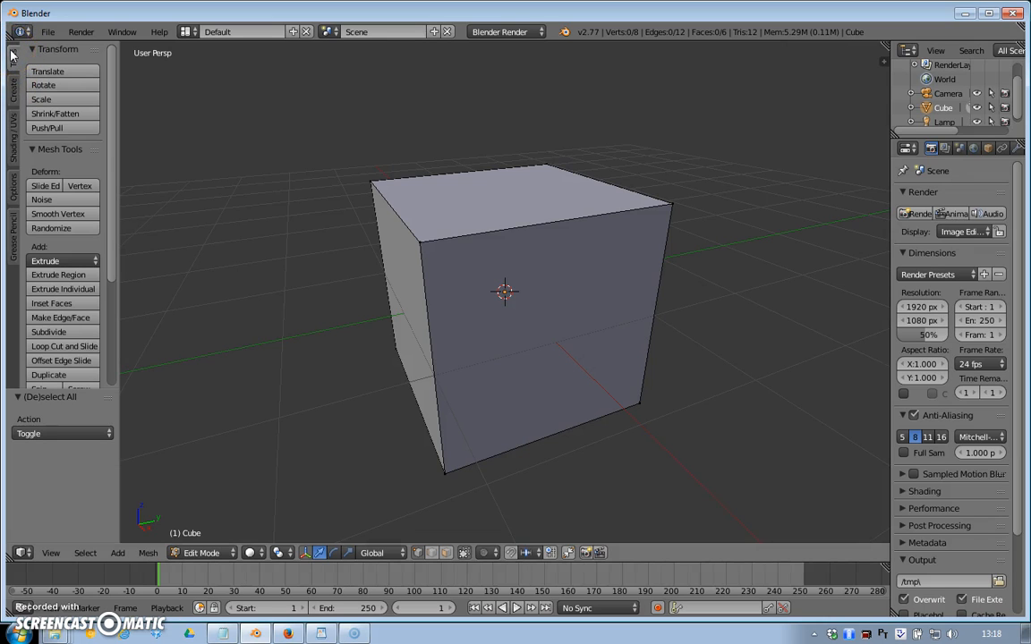
Add three closely spaced parallel single loop cuts around the cube, slid towards its positive Y side
left_click(67, 348)
left_click(436, 361)
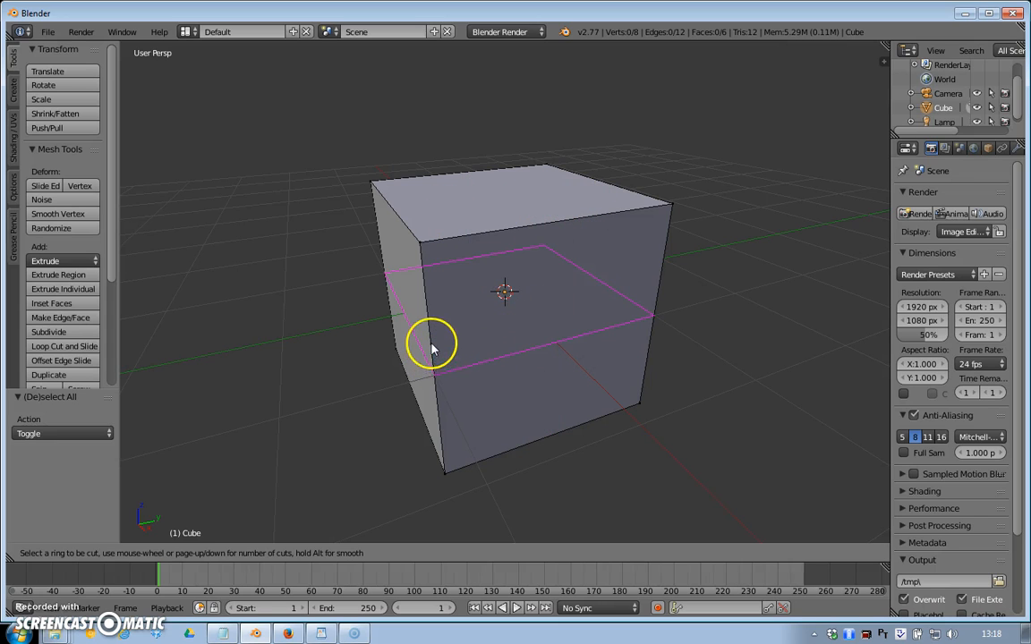
left_click(559, 225)
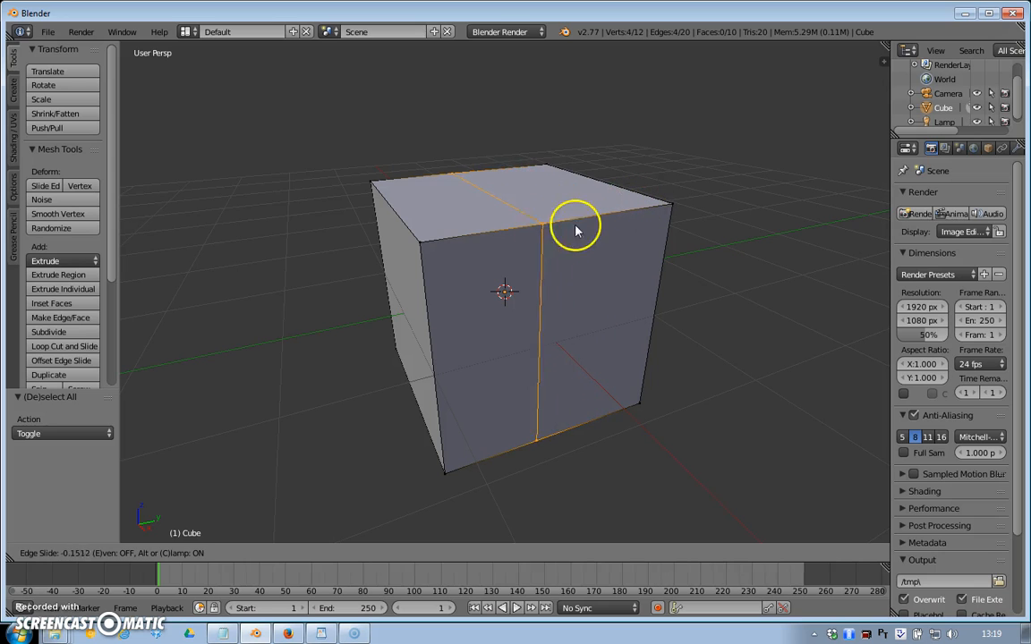
left_click(646, 210)
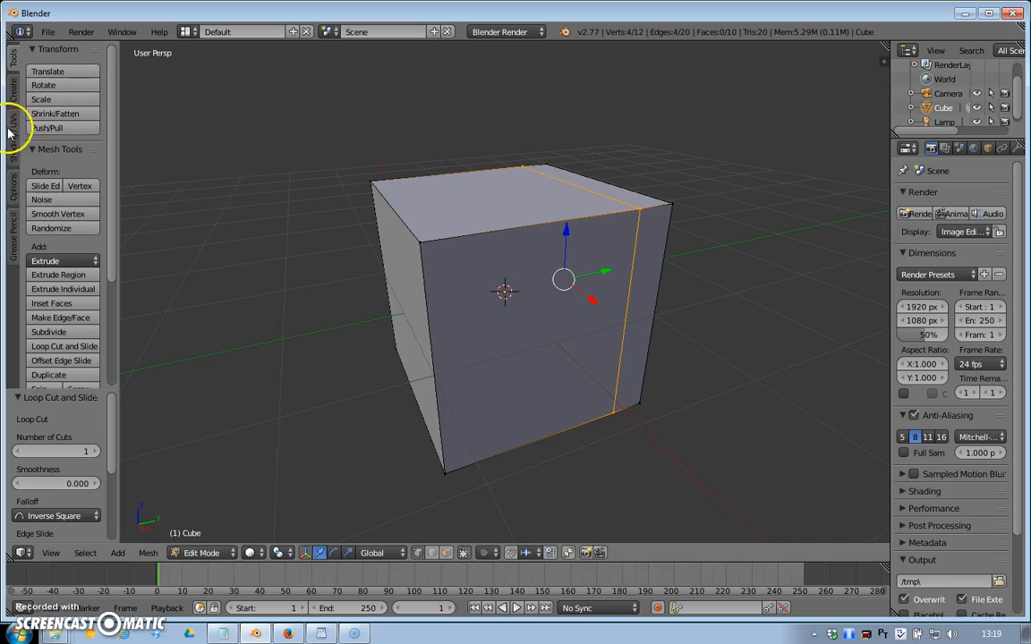
left_click(45, 350)
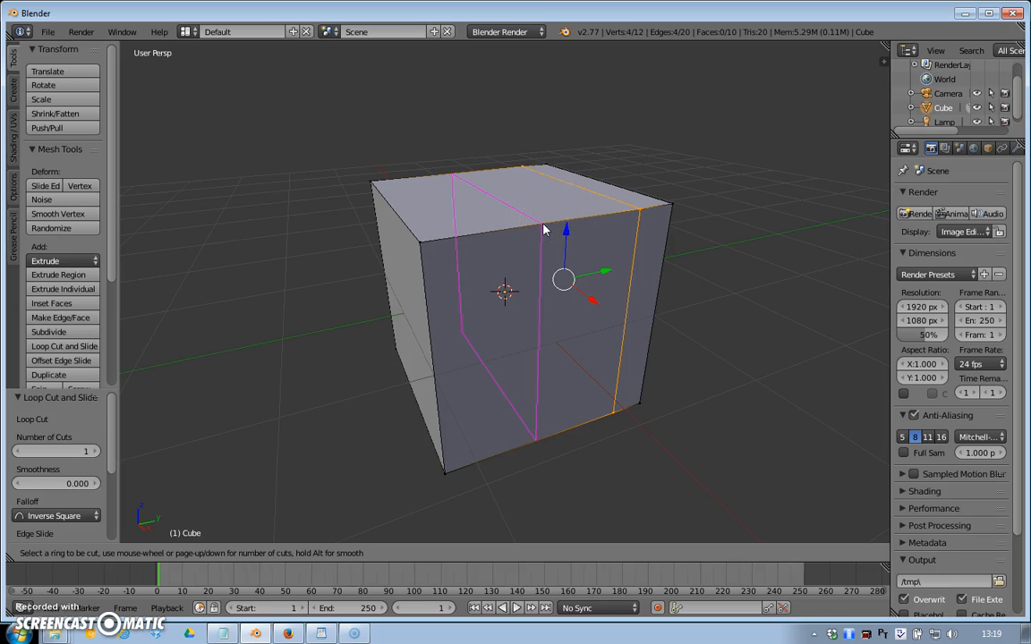
left_click_drag(541, 226, 636, 207)
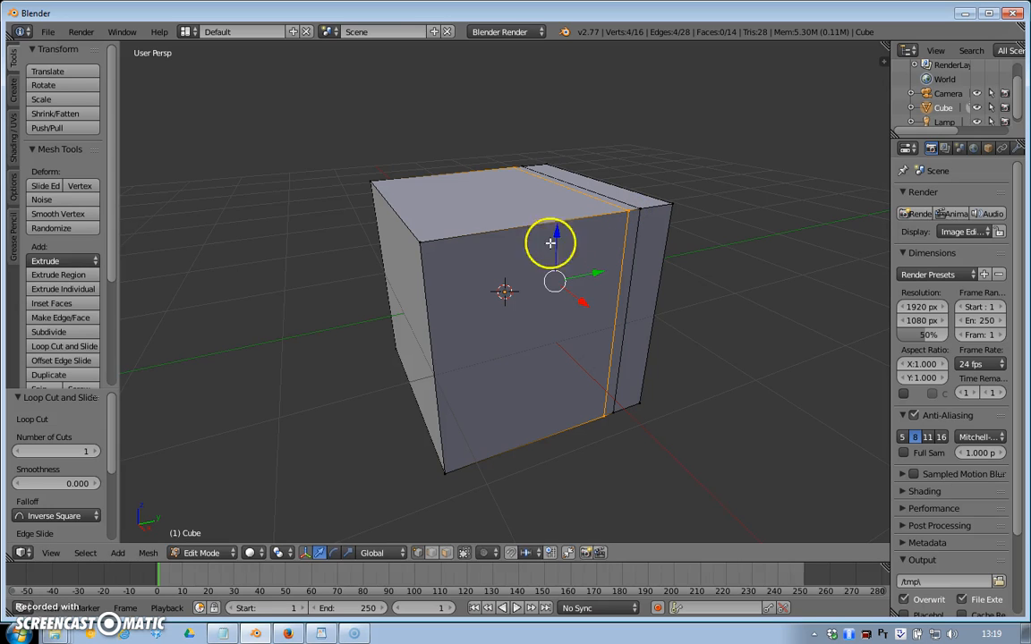
left_click(38, 349)
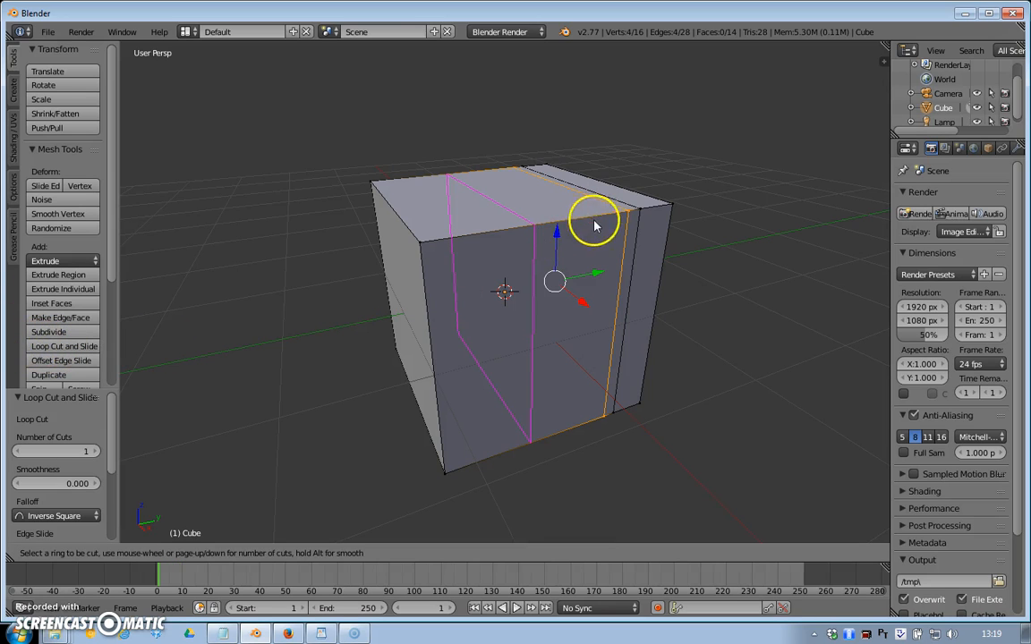
left_click_drag(552, 230, 643, 221)
left_click(642, 221)
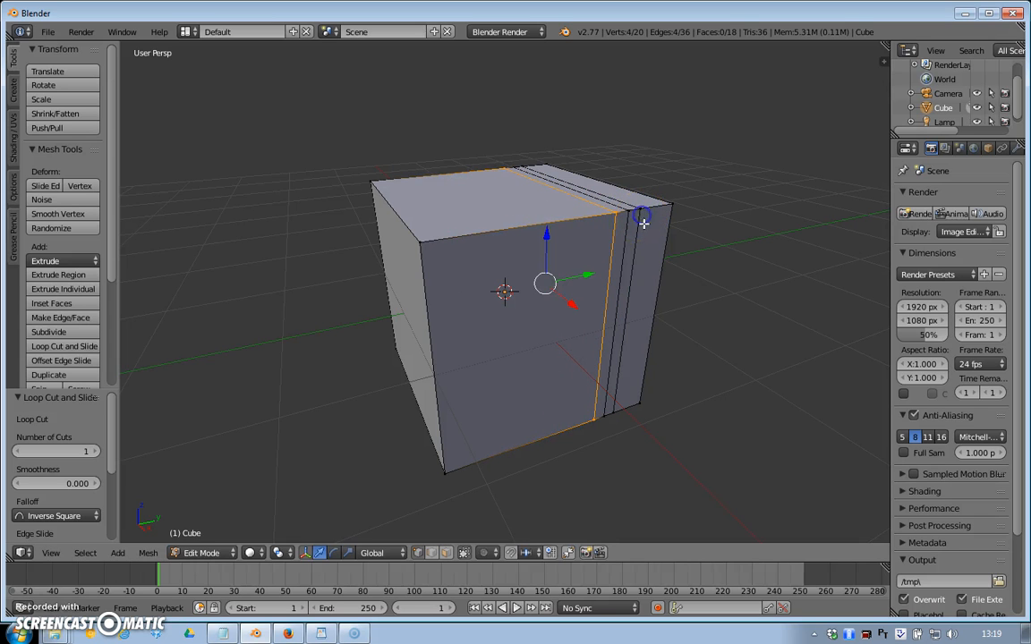
Add three closely spaced single loop cuts perpendicular to the first set, just to the positive X side of the cube's middle
middle_click_drag(286, 257, 402, 268)
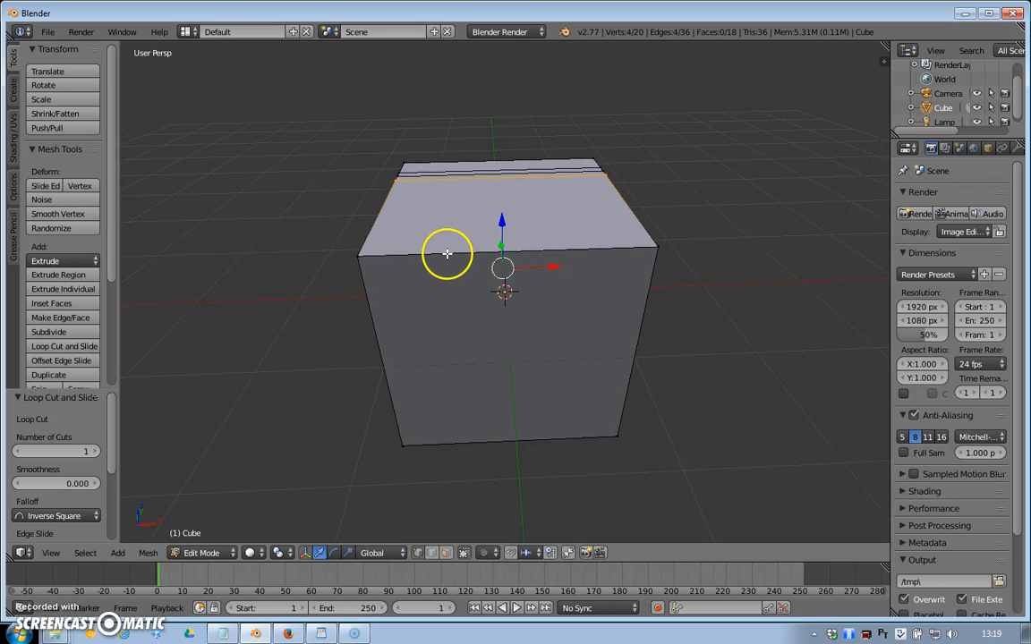
left_click(57, 348)
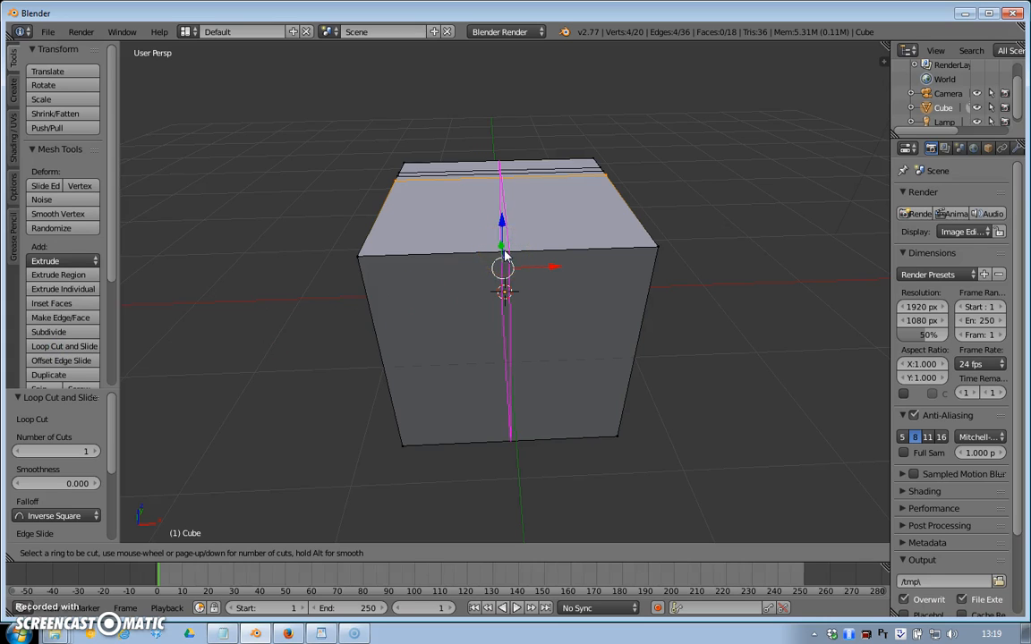
left_click(506, 257)
left_click(543, 255)
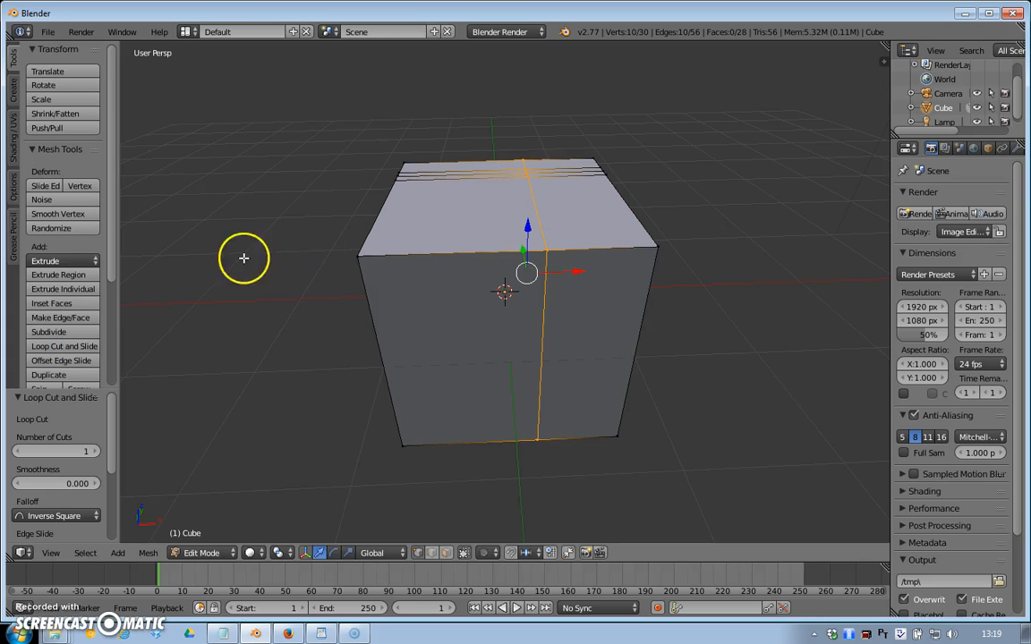
left_click(64, 347)
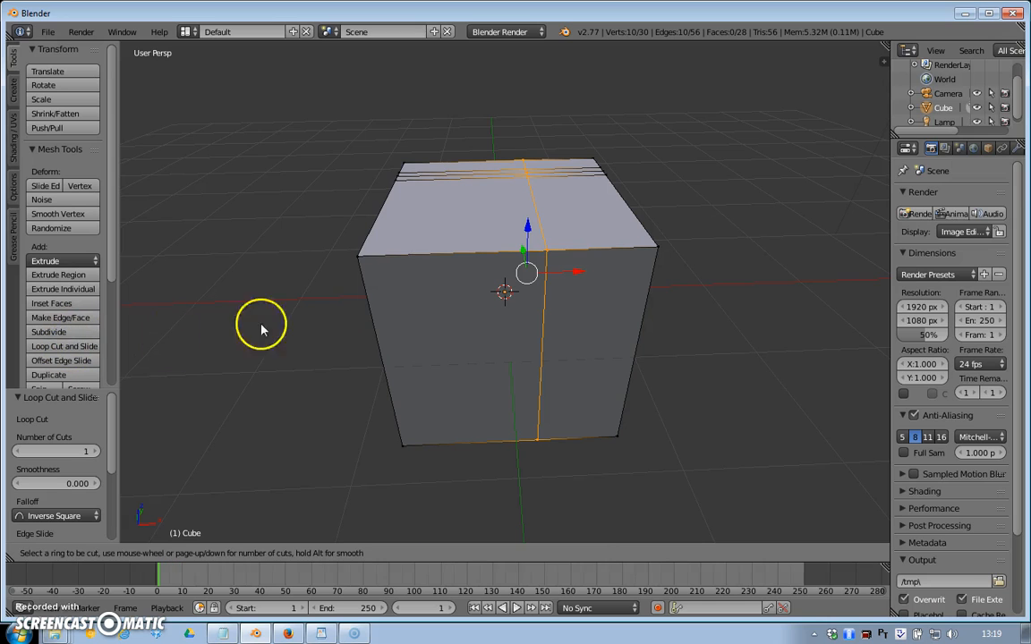
left_click(505, 255)
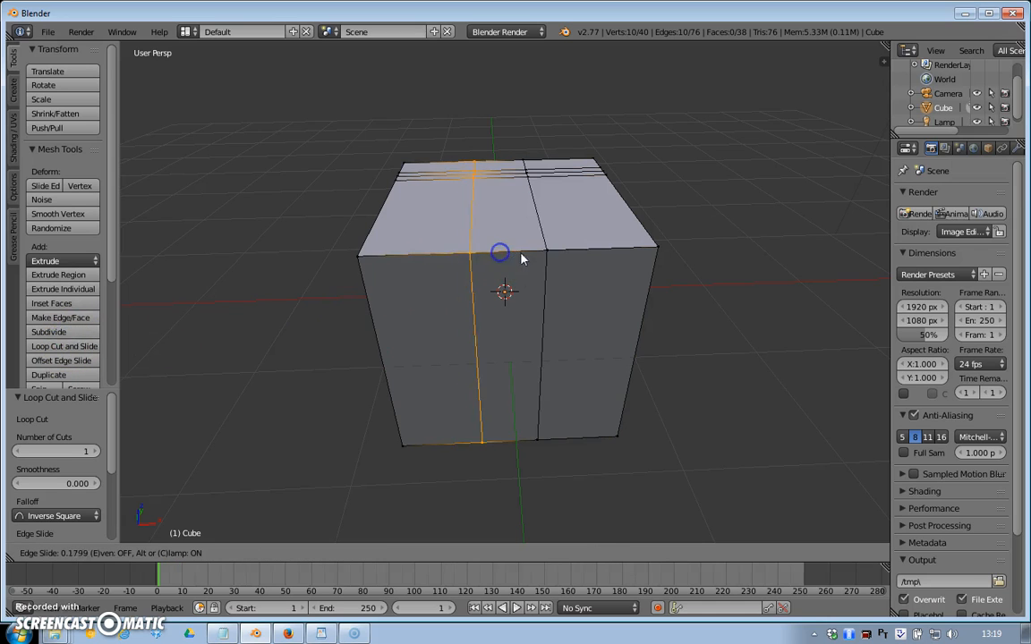
left_click(582, 258)
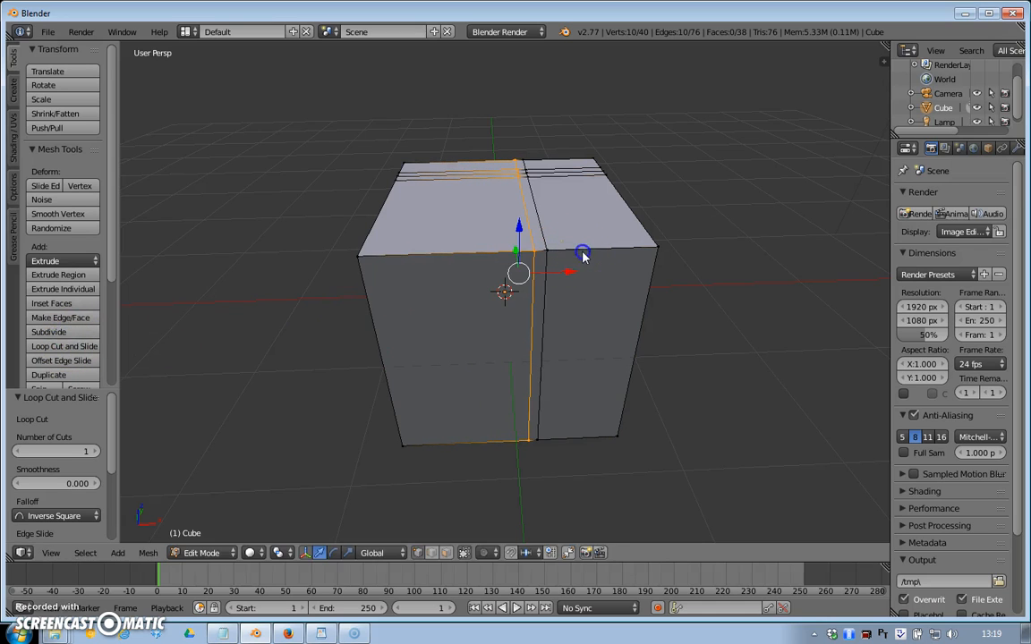
left_click(83, 348)
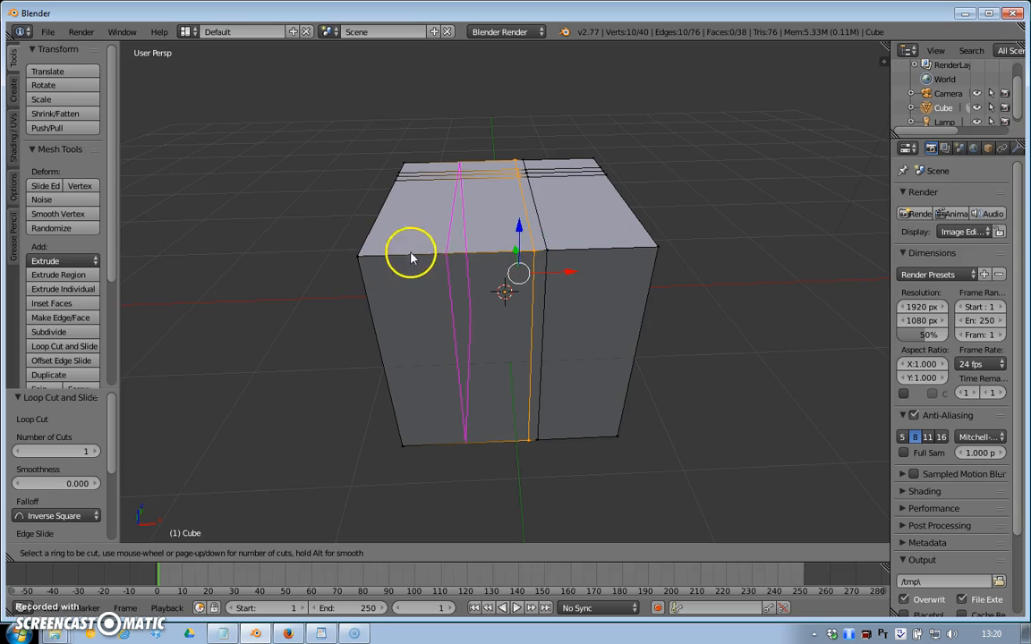
left_click(449, 256)
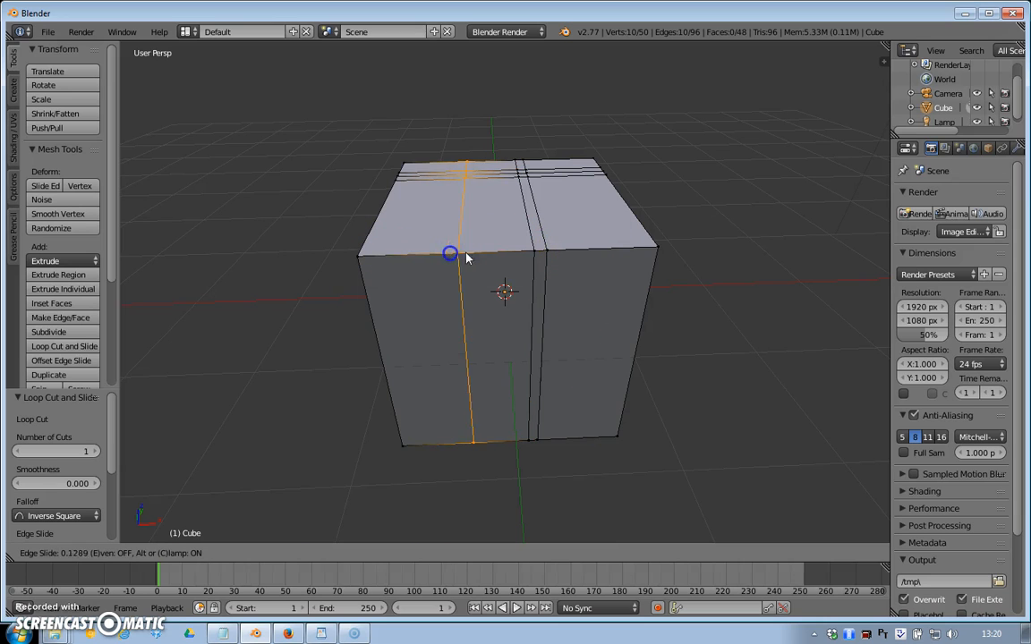
left_click(525, 258)
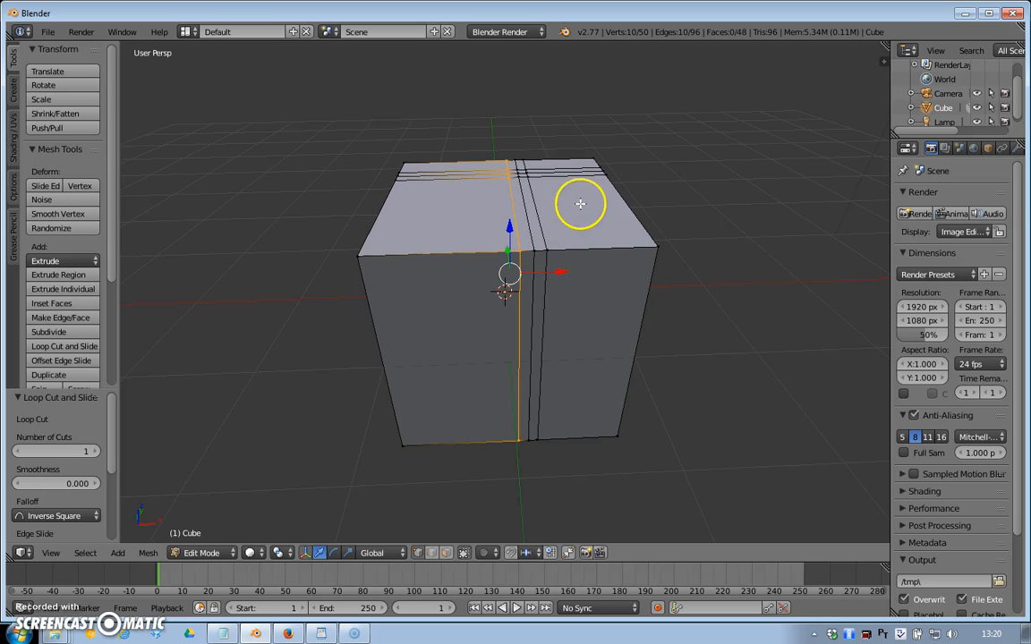
Pull the centre vertex of the loop crossing on the top face out into a spike, moving it about X -0.232, Y 0.159, Z 0.180
middle_click_drag(668, 187, 568, 229)
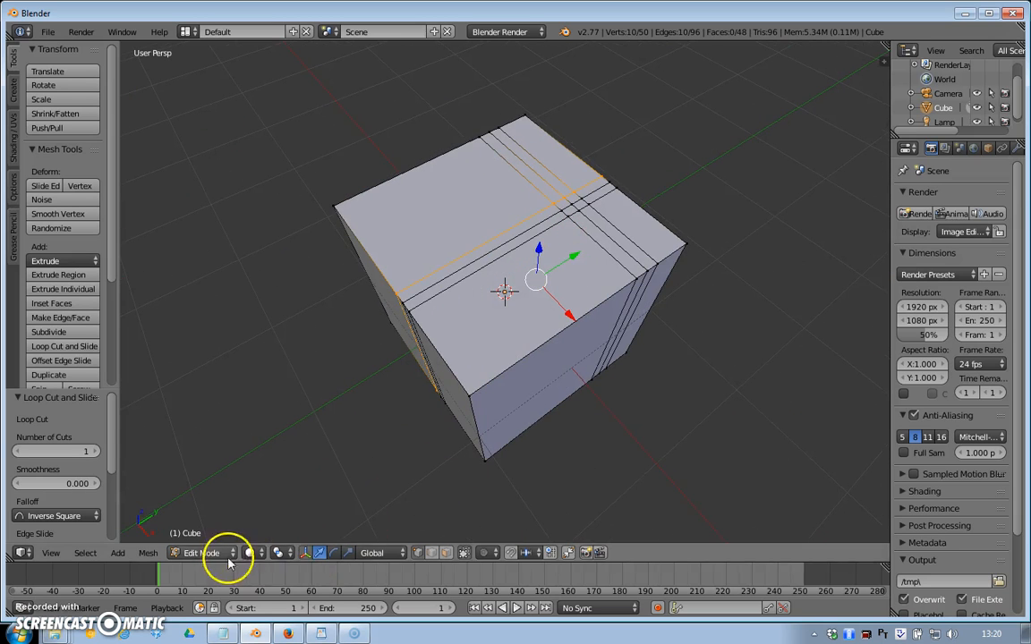
right_click(571, 205)
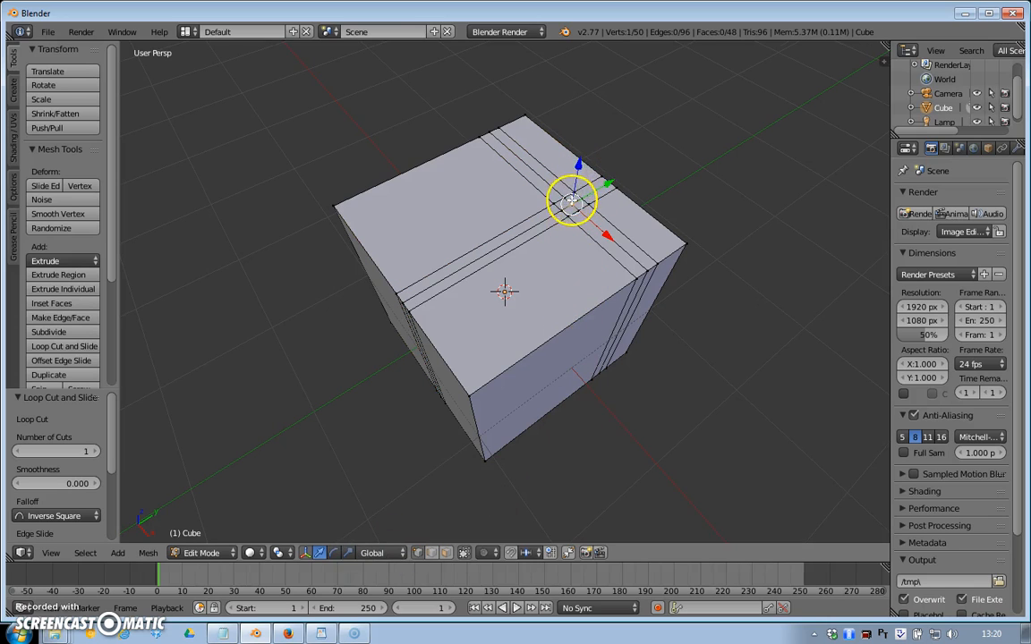
key("g")
left_click(569, 164)
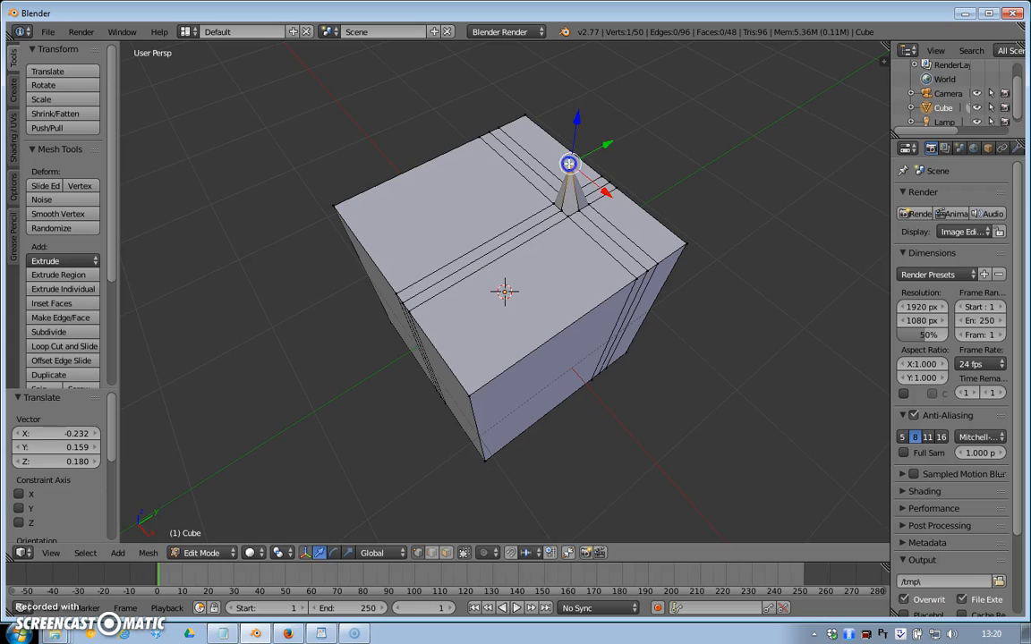
middle_click_drag(640, 361, 782, 324)
middle_click_drag(482, 392, 346, 373)
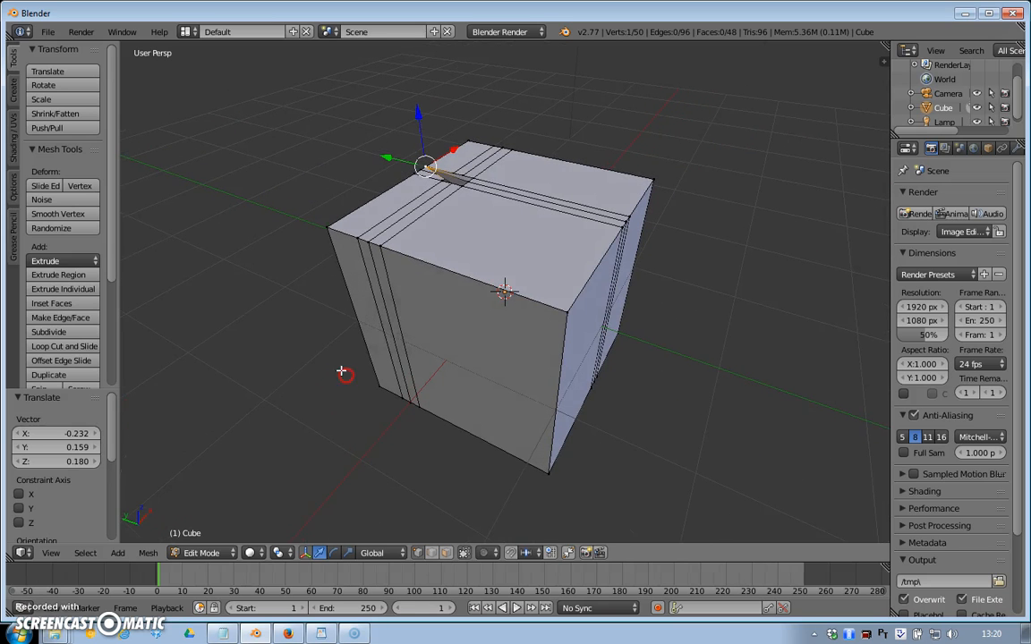